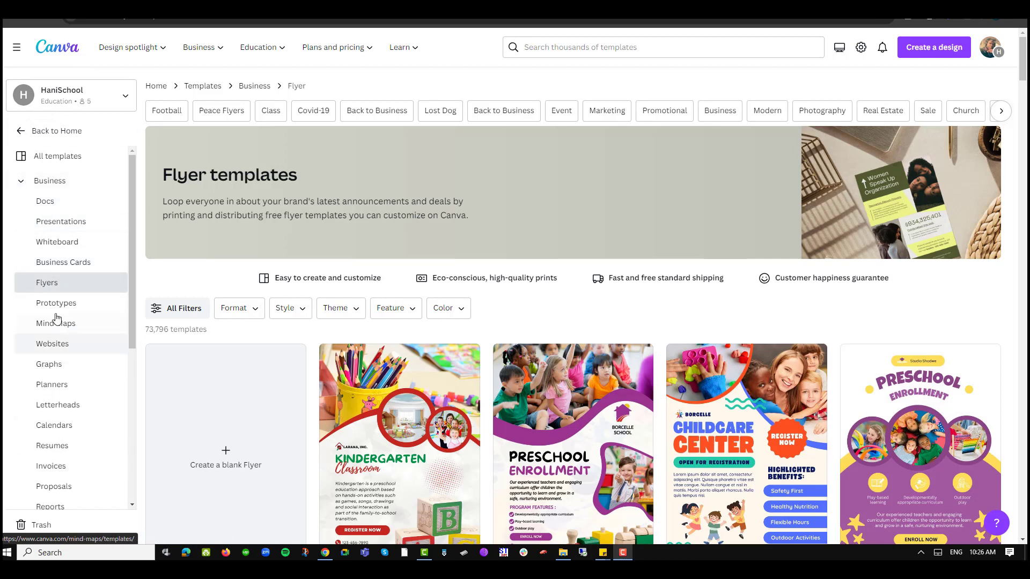
# Create a blank flyer and search the design elements for "rock"
pyautogui.click(217, 460)
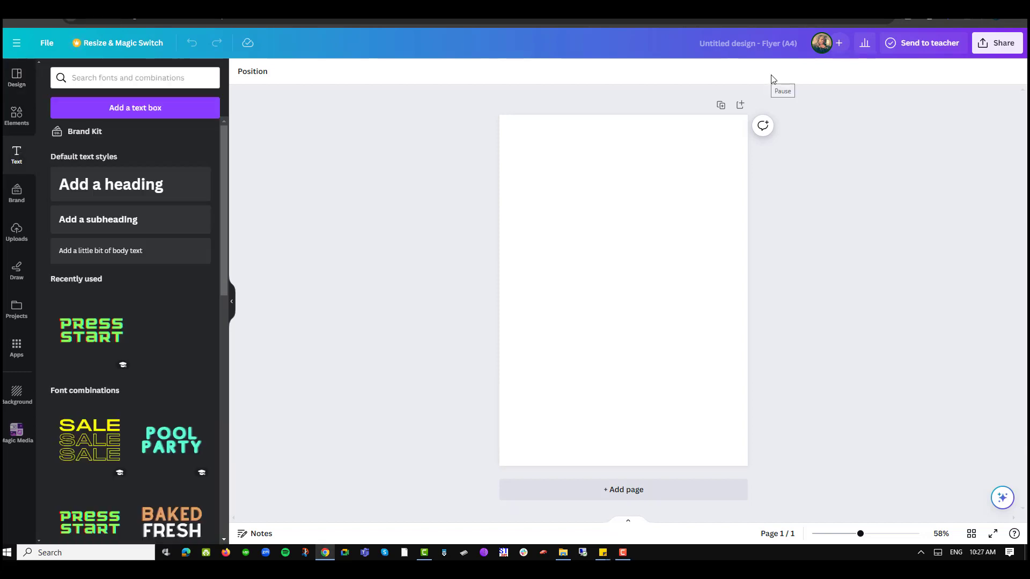
pyautogui.click(22, 123)
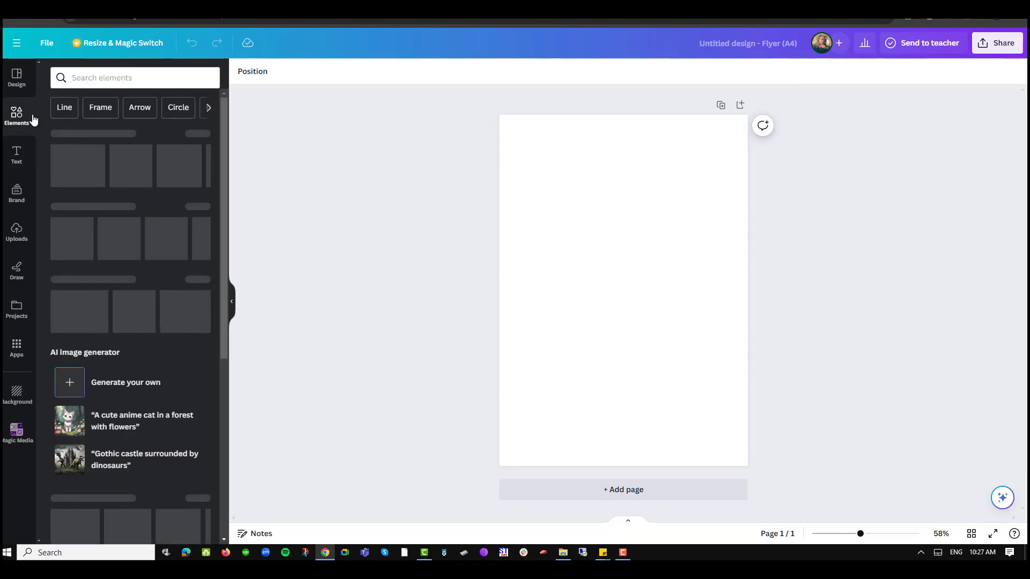
pyautogui.scroll(-5, 156, 343)
pyautogui.scroll(5, 165, 340)
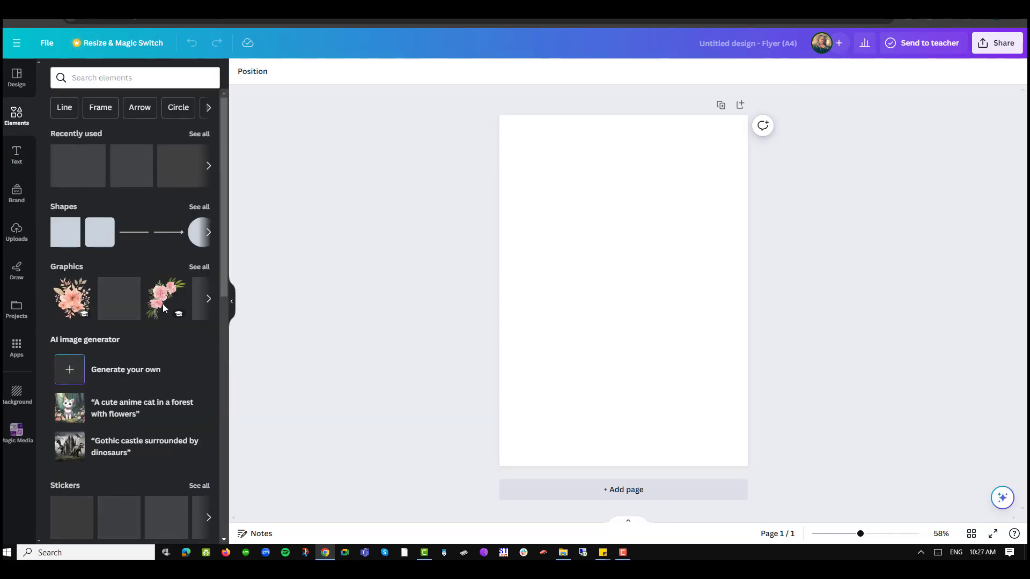
pyautogui.click(135, 78)
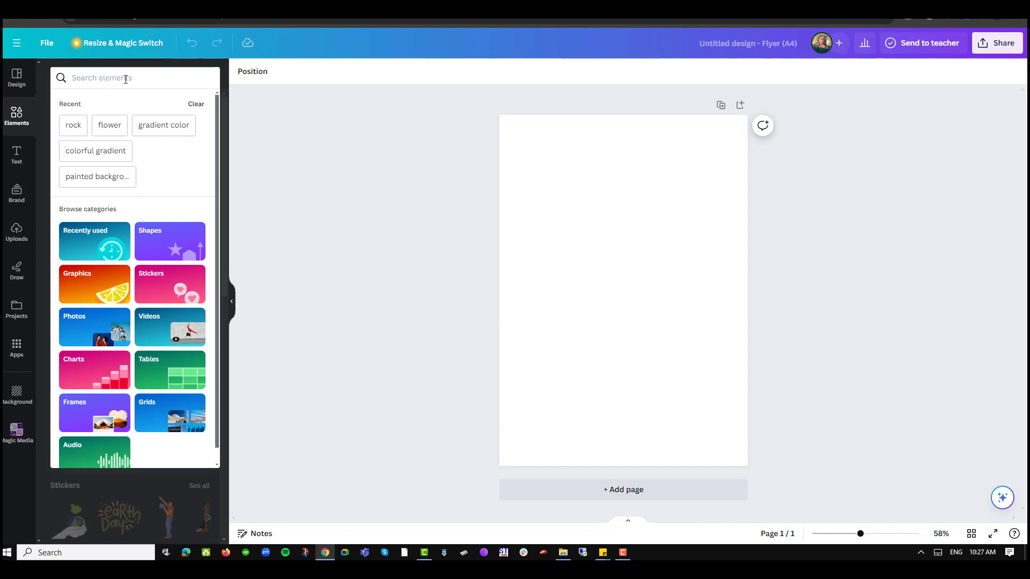
pyautogui.write('rock')
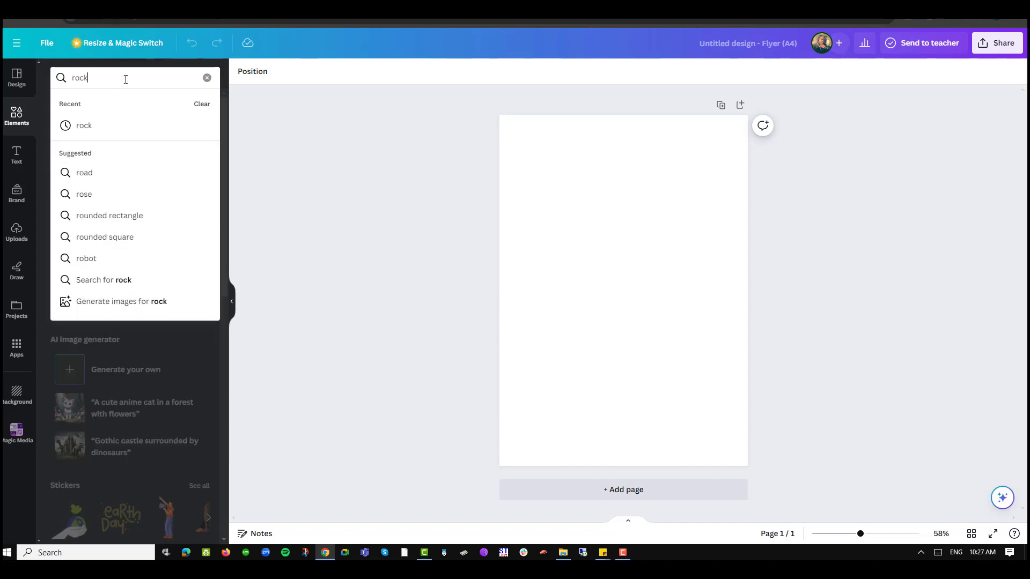
pyautogui.click(92, 134)
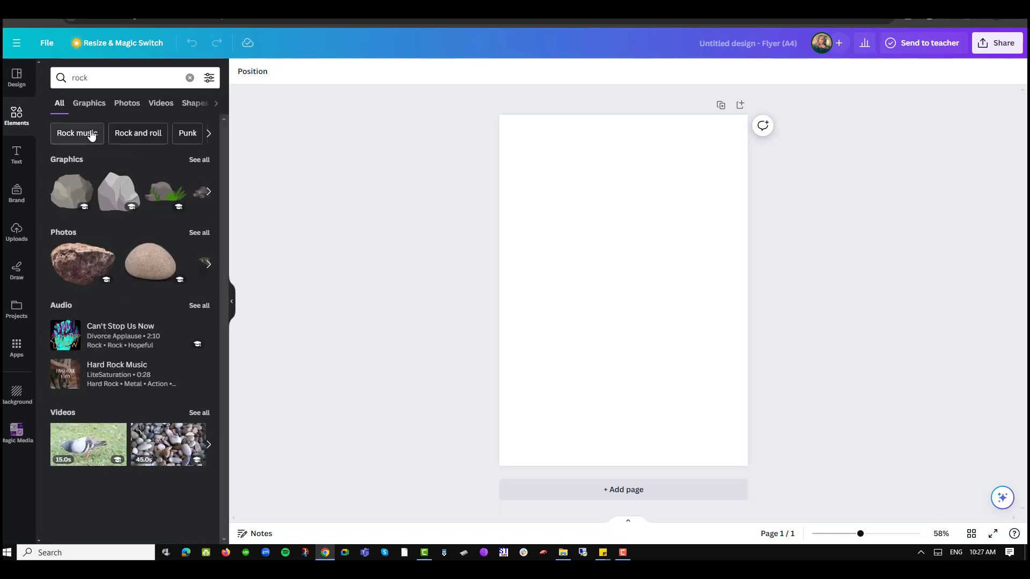
# Add the photo of the moss-covered rock to the flyer from the rock search results
pyautogui.click(209, 264)
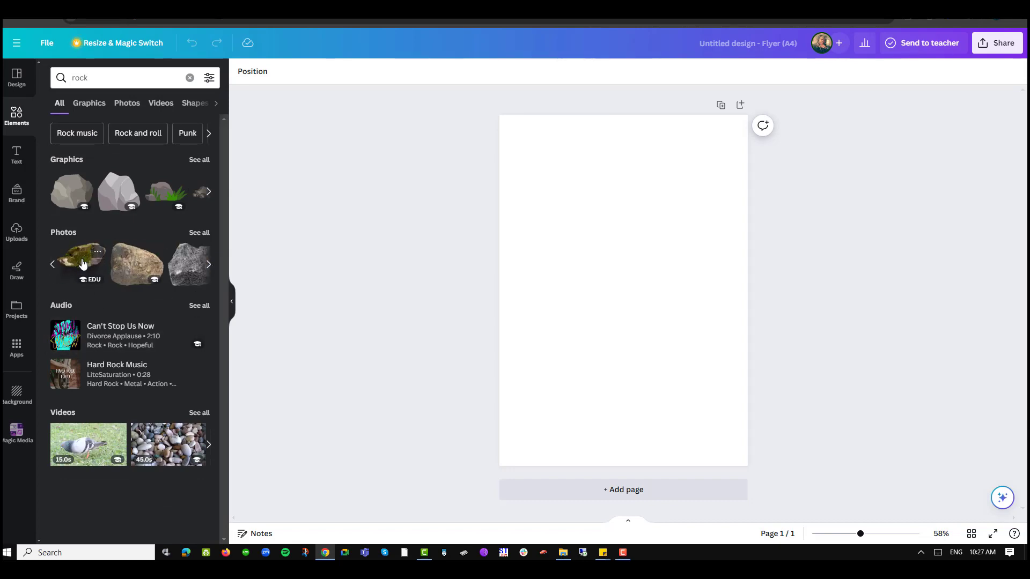
pyautogui.click(83, 264)
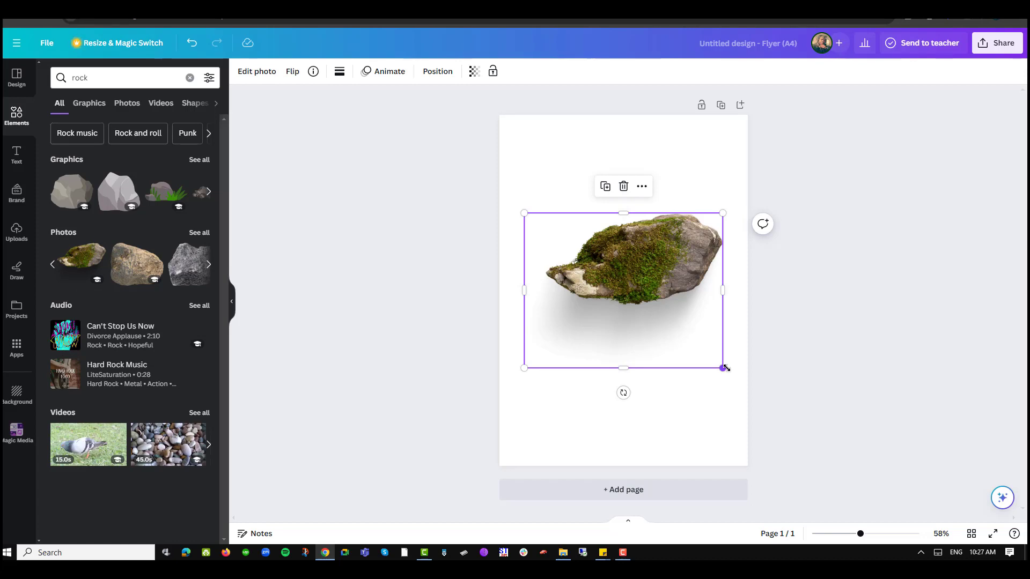
pyautogui.scroll(5, 644, 239)
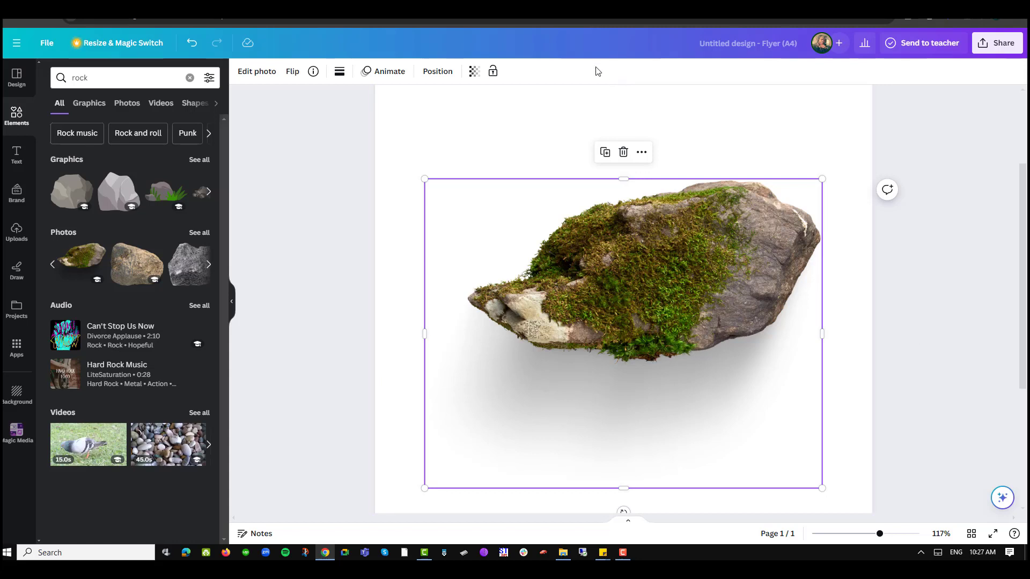
pyautogui.click(625, 37)
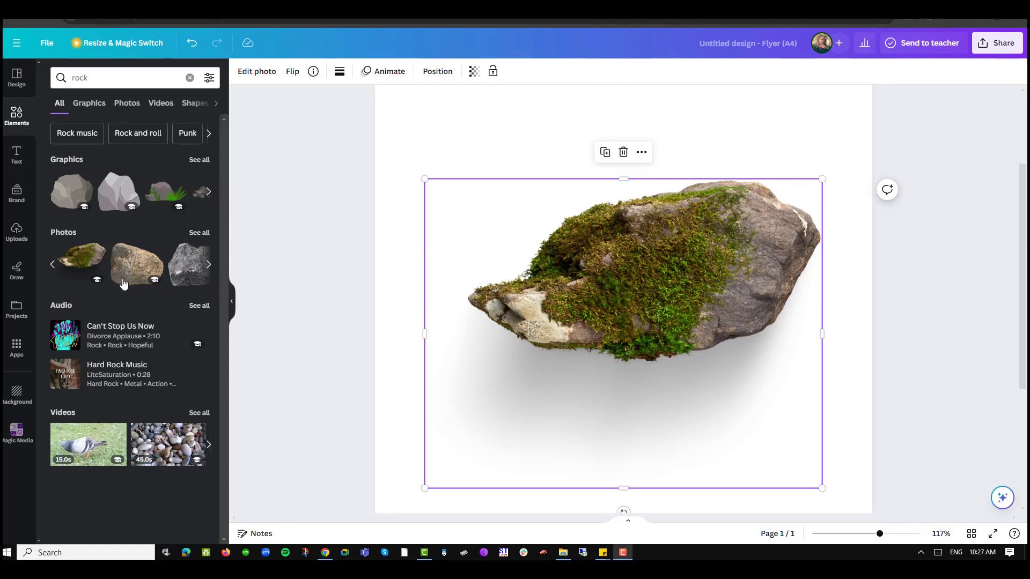
# Add a heading over the rock photo with the text "The rock"
pyautogui.click(23, 169)
pyautogui.click(106, 193)
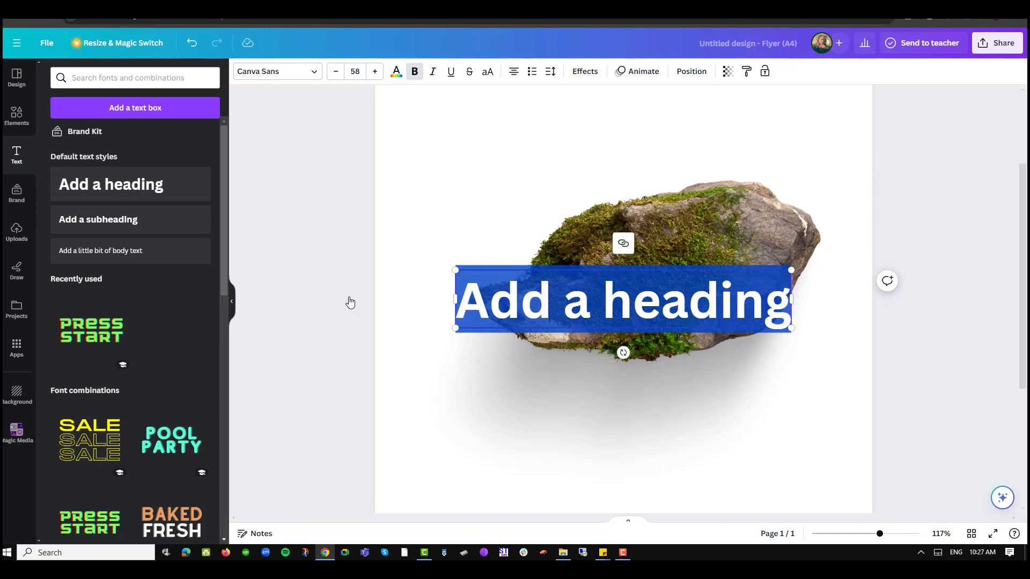
pyautogui.write('The')
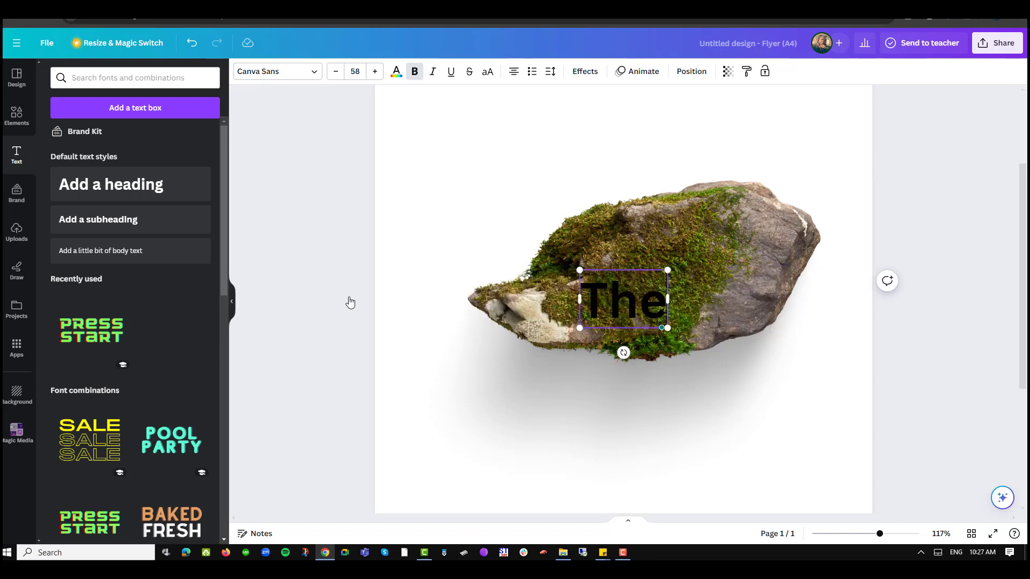
pyautogui.write(' rock')
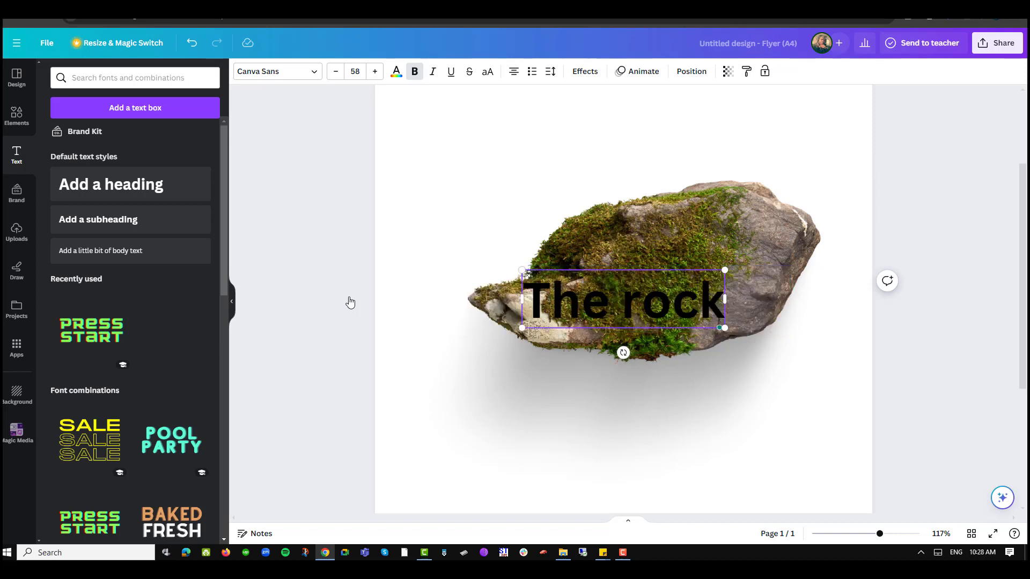
# Replace the heading's text with "THE ROCK" in capitals
pyautogui.press('BackSpace')
pyautogui.press('BackSpace')
pyautogui.press('BackSpace')
pyautogui.press('BackSpace')
pyautogui.press('BackSpace')
pyautogui.press('BackSpace')
pyautogui.press('BackSpace')
pyautogui.press('BackSpace')
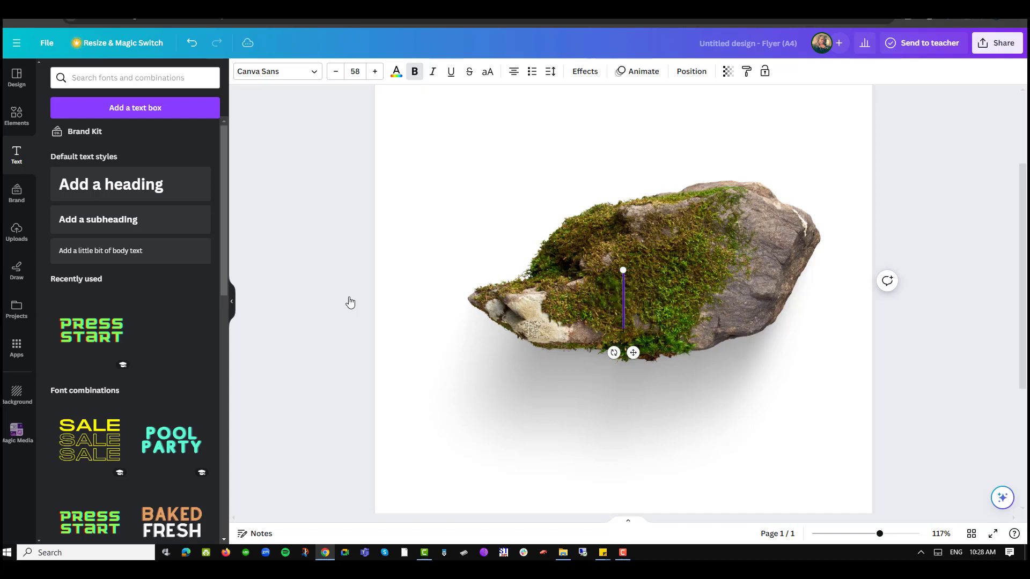
pyautogui.write('THE ROCK')
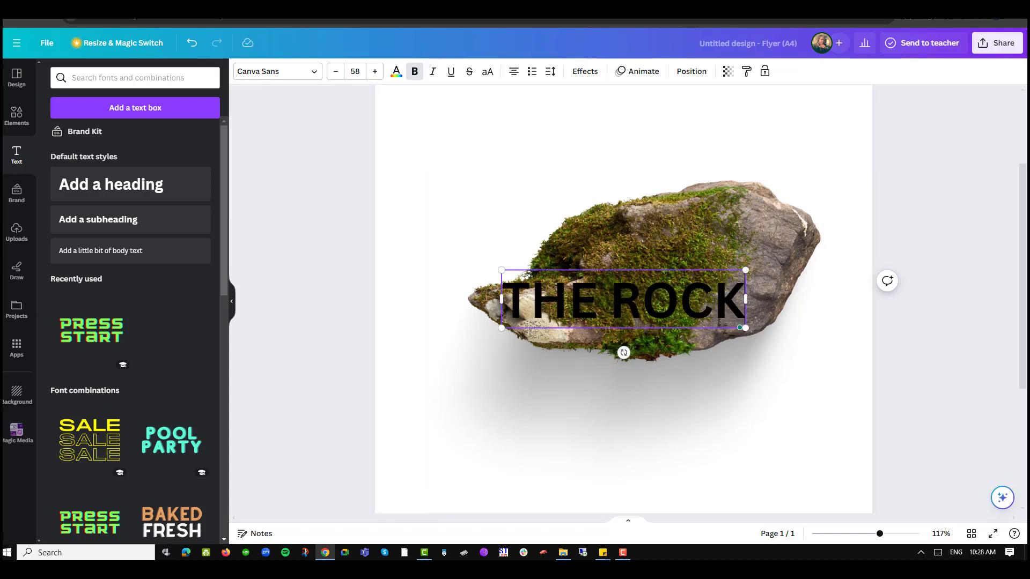
# Enlarge the heading to a font size of about 73 and move it up across the rock's upper edge
pyautogui.moveTo(745, 328); pyautogui.dragTo(821, 337)
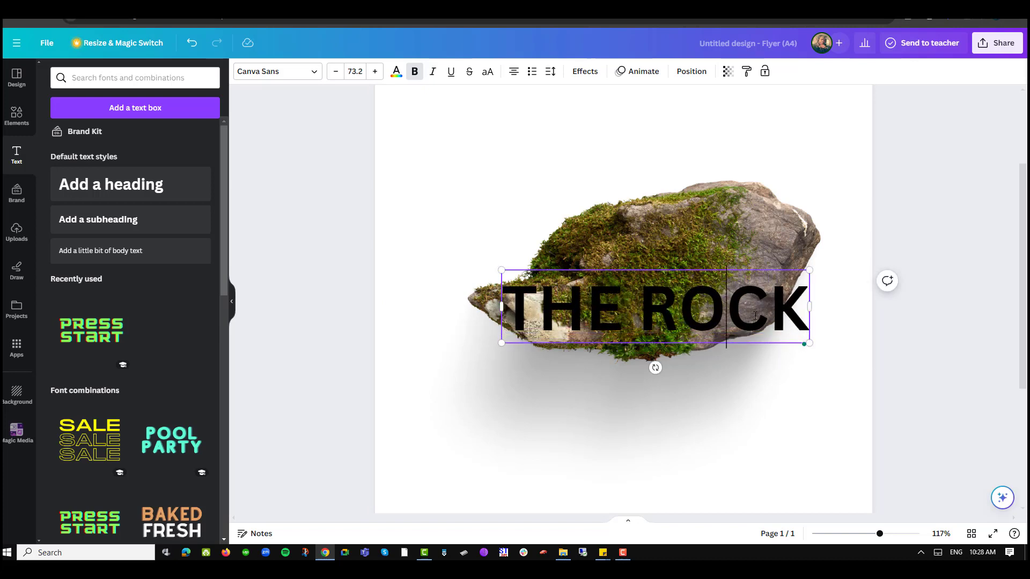
pyautogui.click(853, 268)
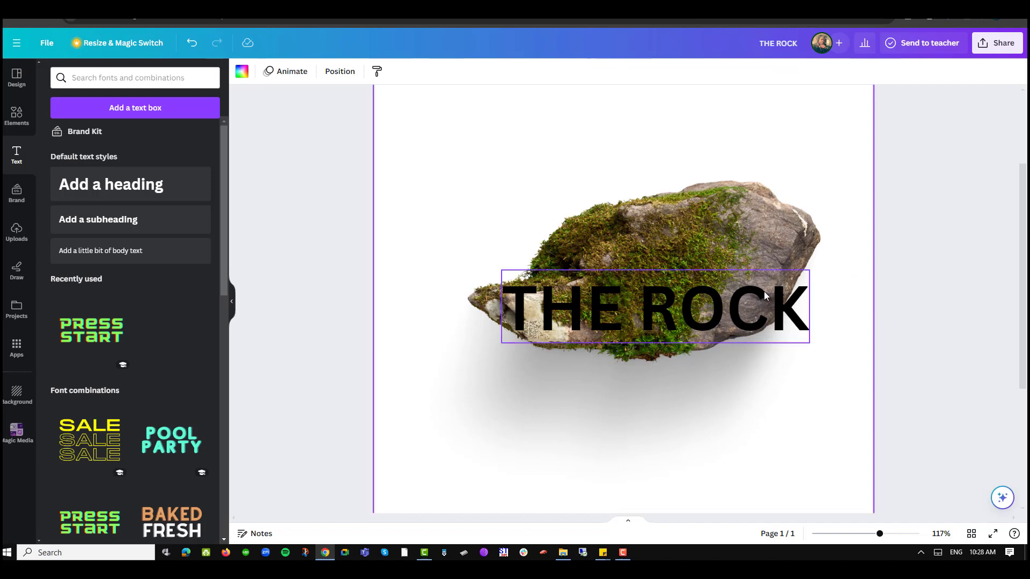
pyautogui.moveTo(744, 275); pyautogui.dragTo(721, 191)
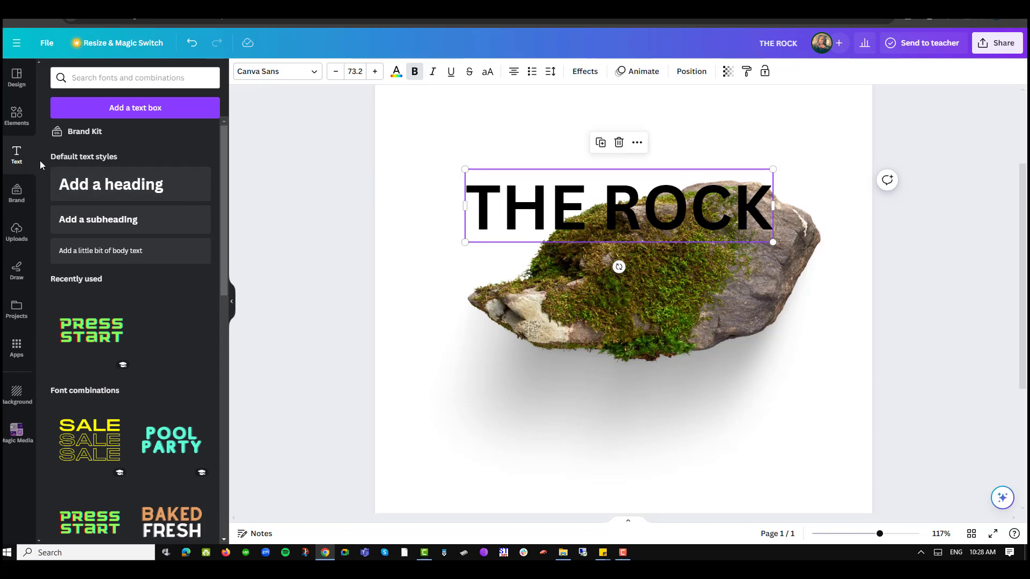
# Color the heading with the lighter olive green from the rock photo's colors
pyautogui.click(396, 71)
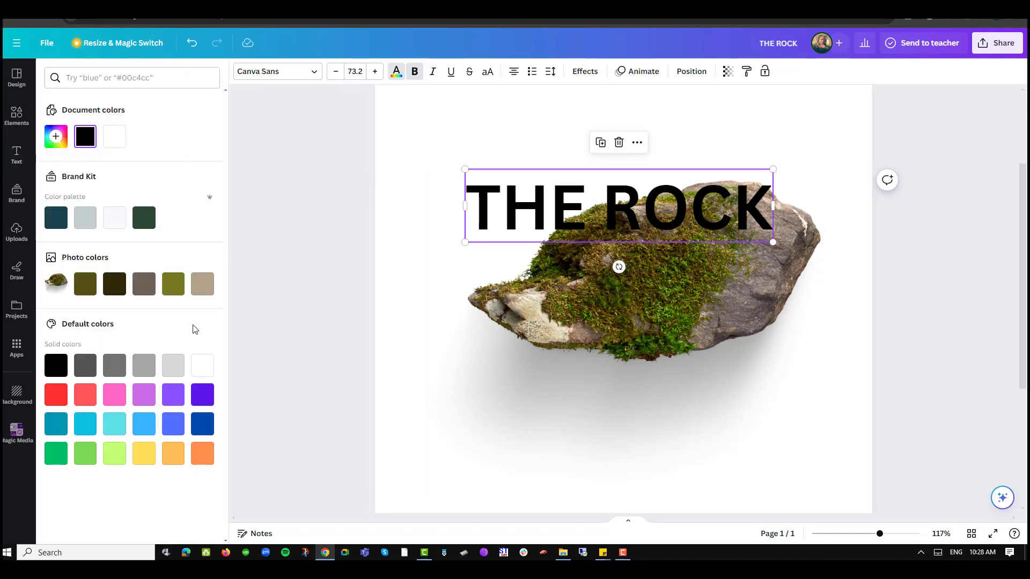
pyautogui.click(172, 284)
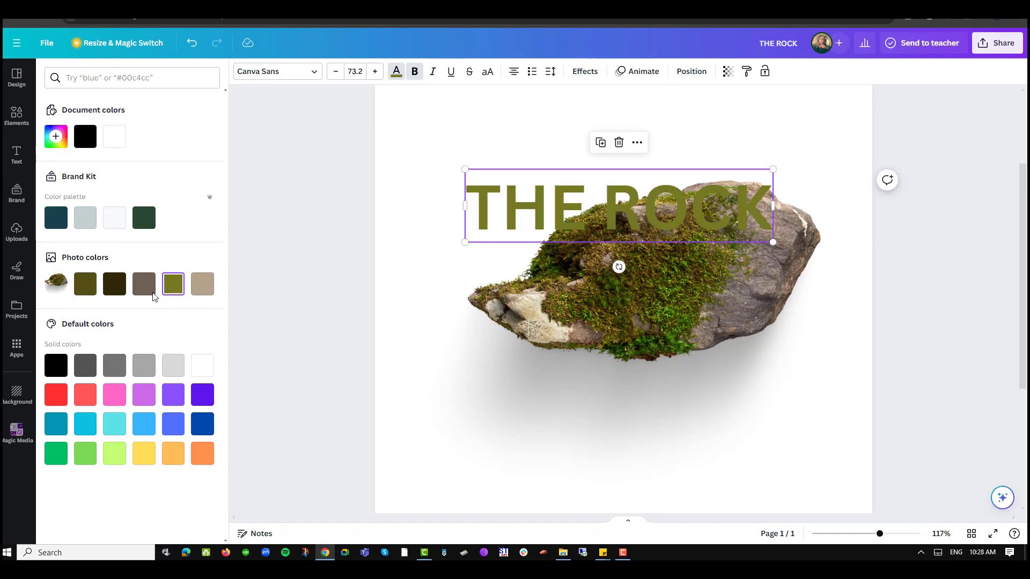
pyautogui.click(16, 155)
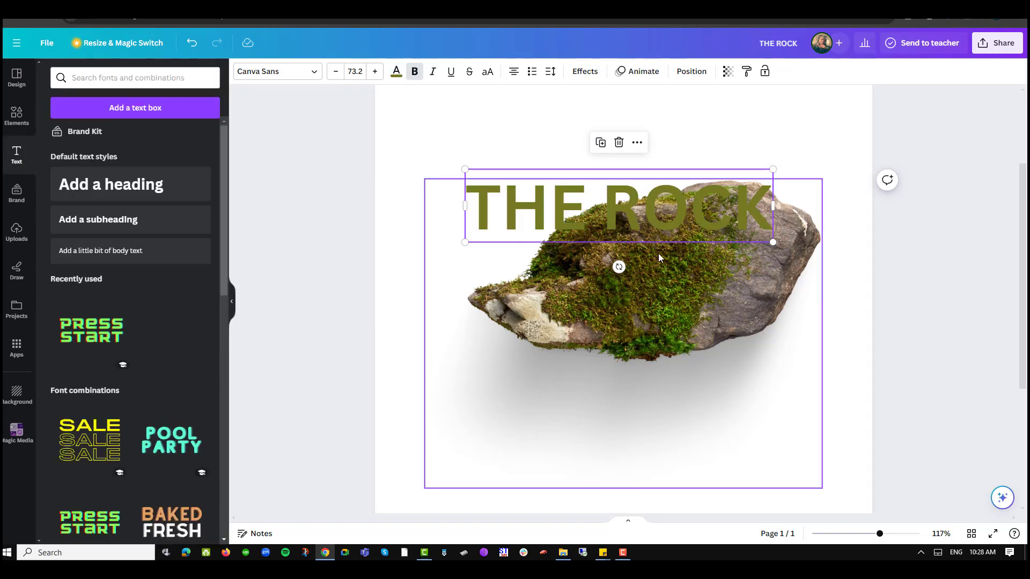
pyautogui.click(990, 287)
# Copy the rock photo and paste it in front of the heading, aligning both original and copy to the page's right edge
pyautogui.click(736, 307)
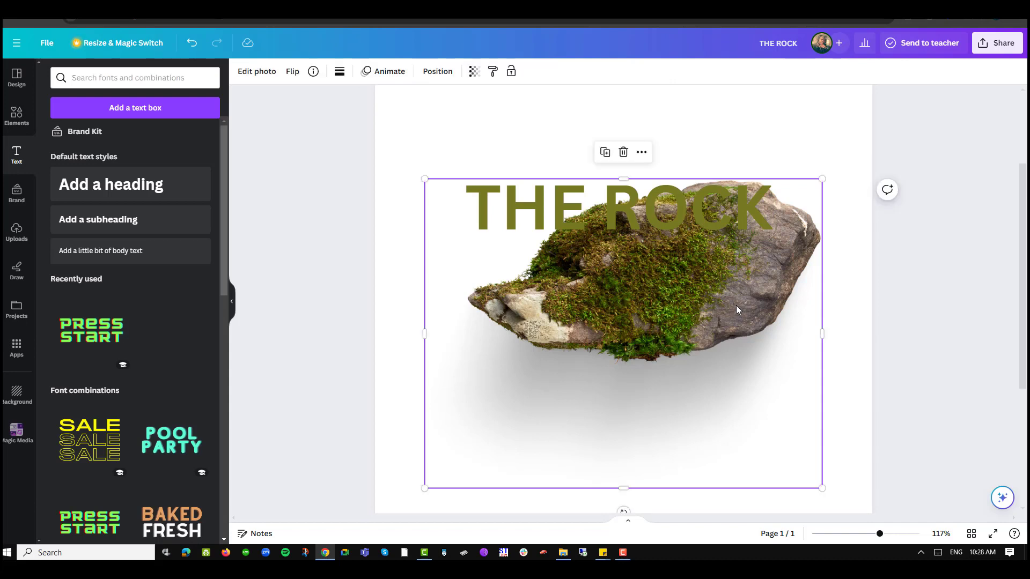
pyautogui.rightClick(737, 310)
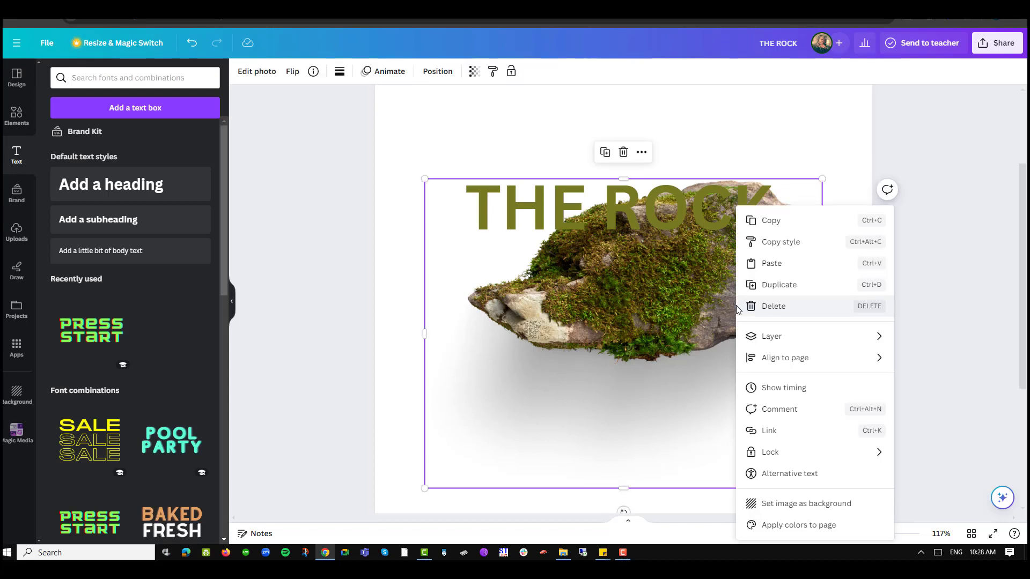
pyautogui.click(779, 227)
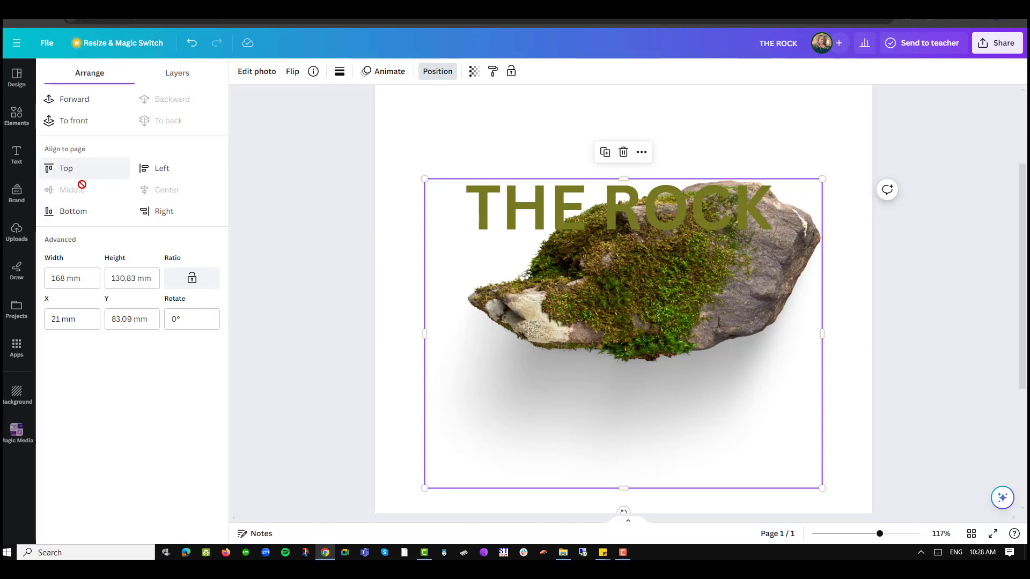
pyautogui.click(163, 215)
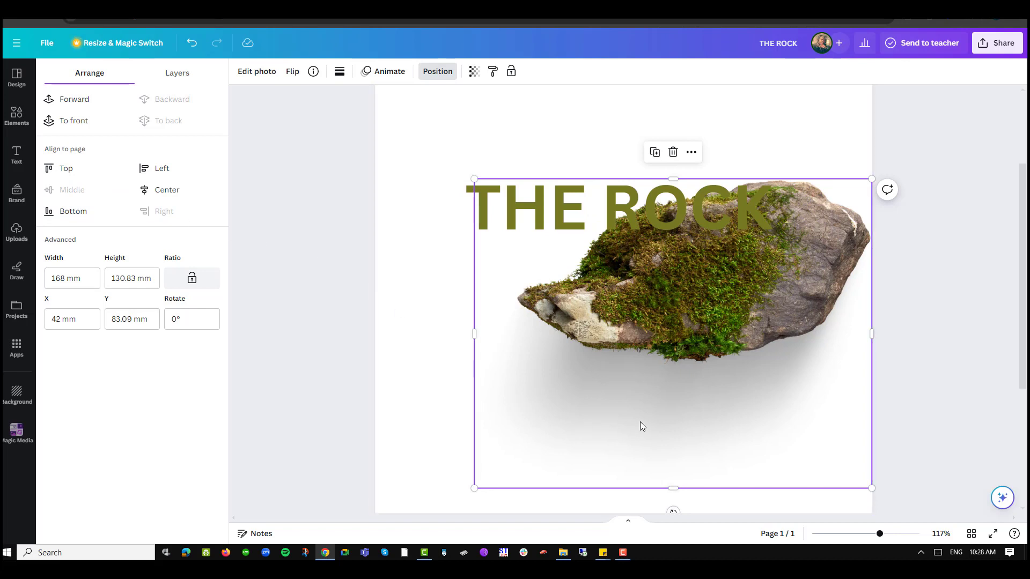
pyautogui.hotkey('ctrl', 'z')
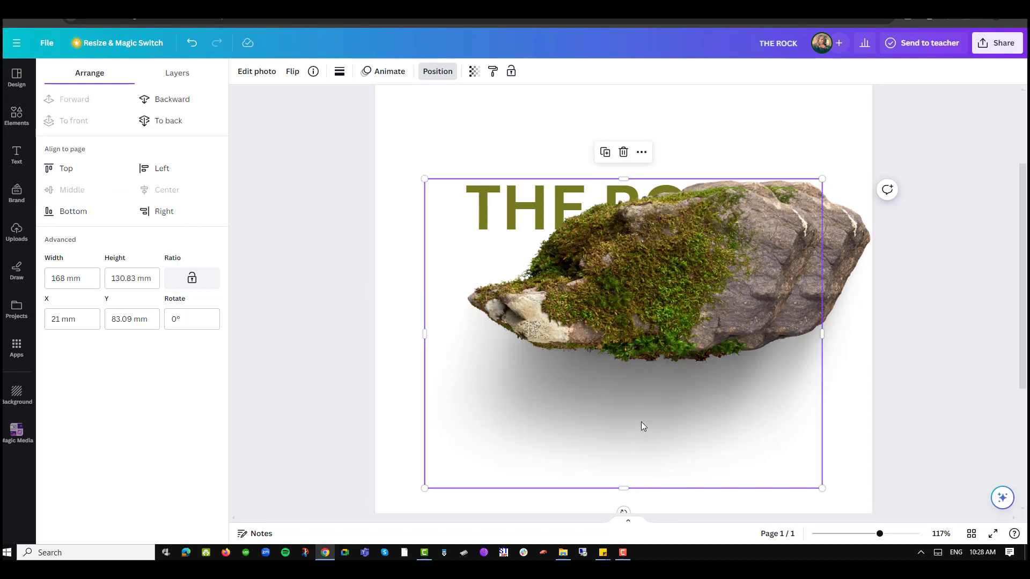
pyautogui.click(162, 215)
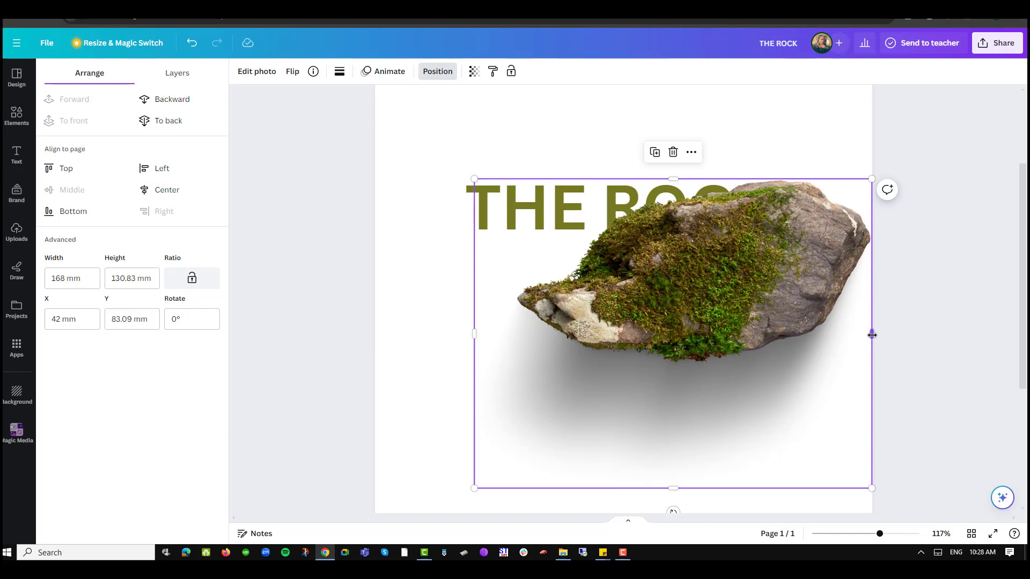
# Crop the front rock copy from its right side to a width of about 90 mm, uncovering the heading's last letters
pyautogui.moveTo(872, 335); pyautogui.dragTo(689, 342)
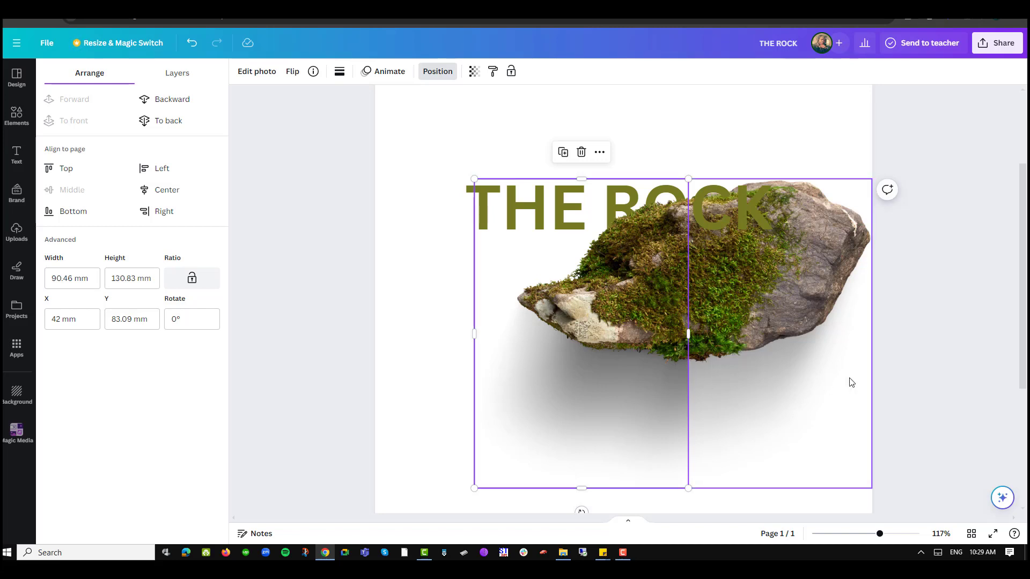
pyautogui.click(906, 361)
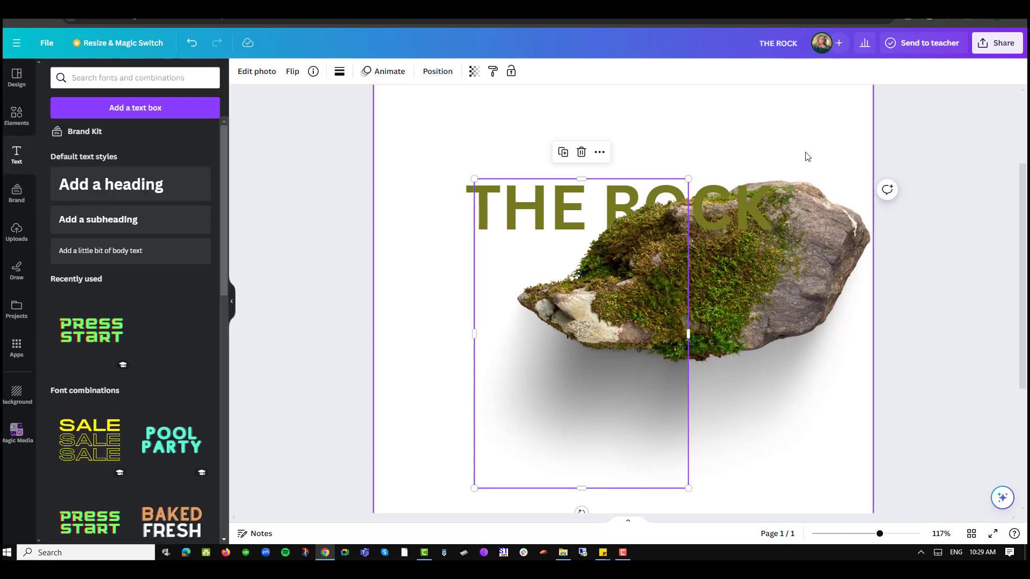
pyautogui.click(894, 122)
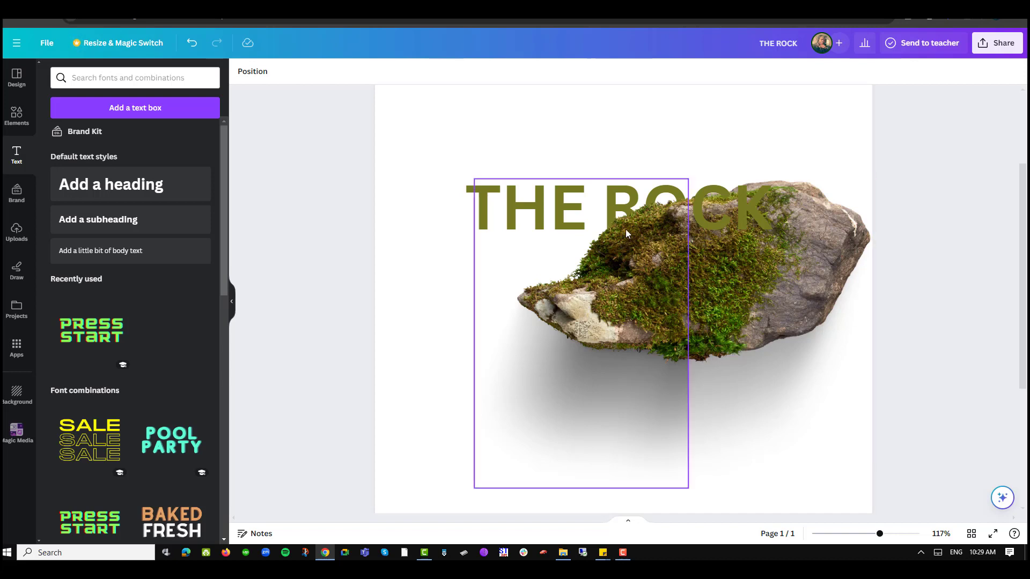
# Crop the front rock copy from the top down to about mid-height of the heading's letters
pyautogui.click(658, 214)
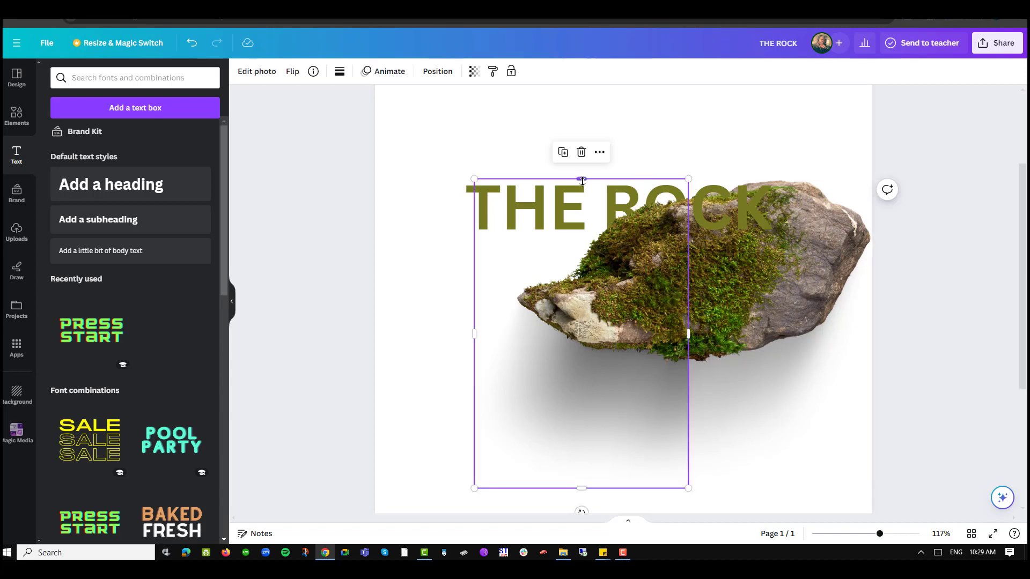
pyautogui.moveTo(583, 180); pyautogui.dragTo(589, 213)
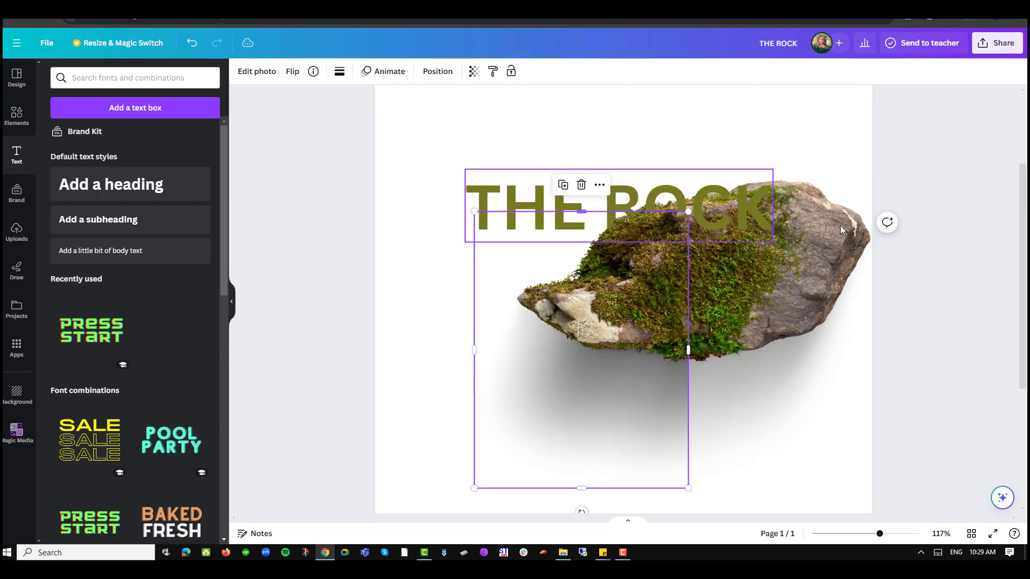
pyautogui.click(958, 237)
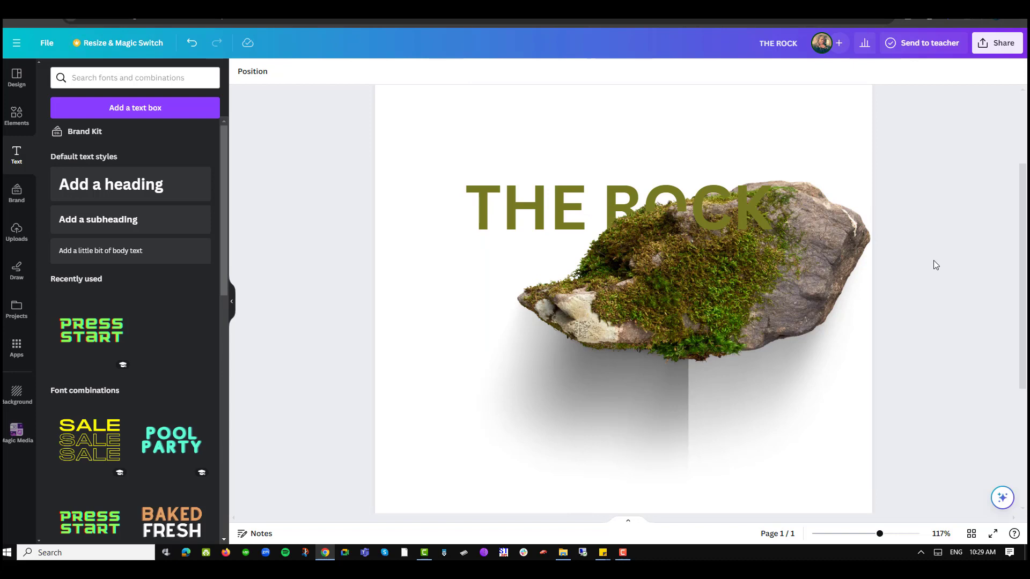